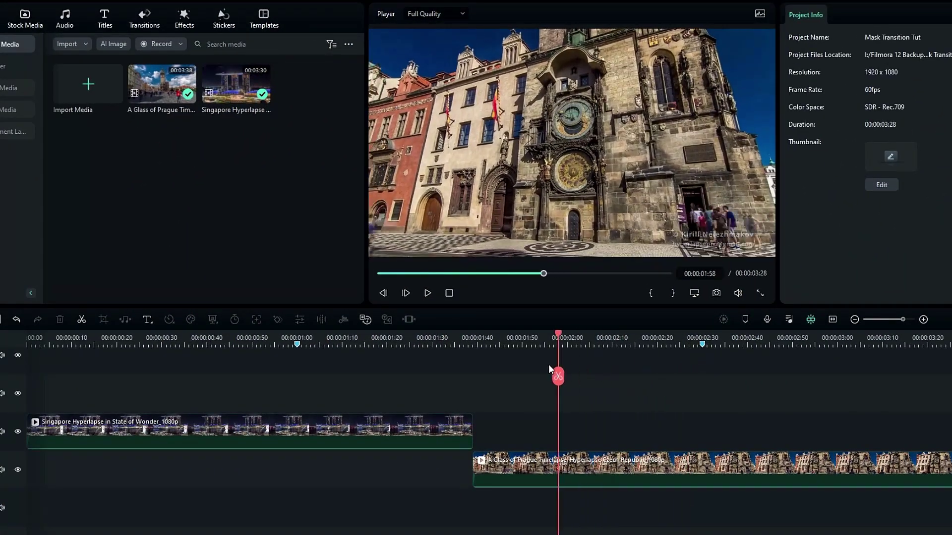
Draw a freeform mask around the tower's upper clock face on the Prague clip at its first frame, 00:00:01:39.
left_click_drag(548, 364, 477, 373)
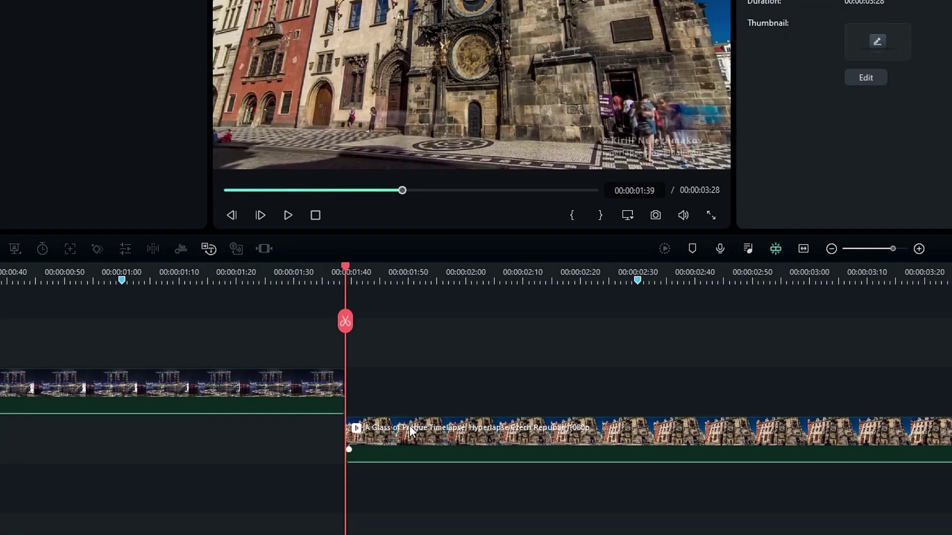
left_click(409, 427)
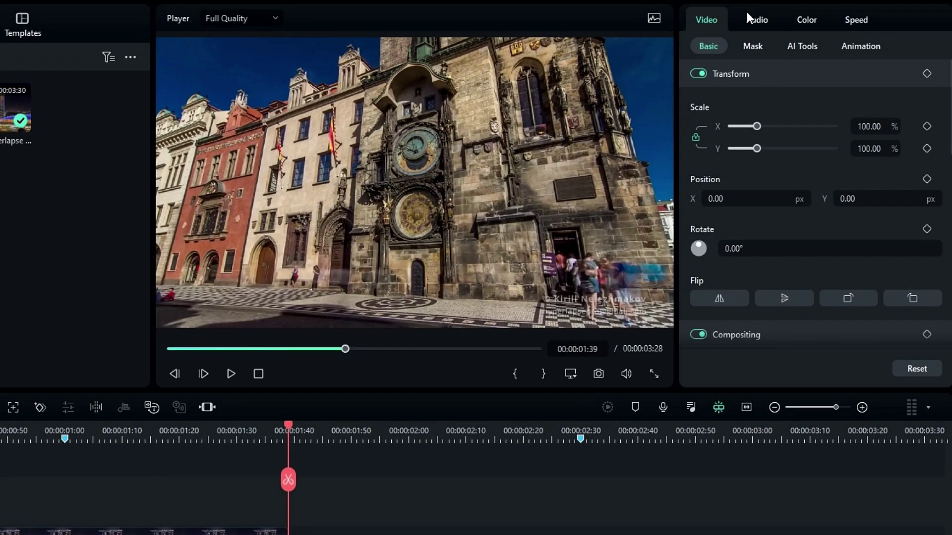
left_click(741, 48)
left_click(791, 83)
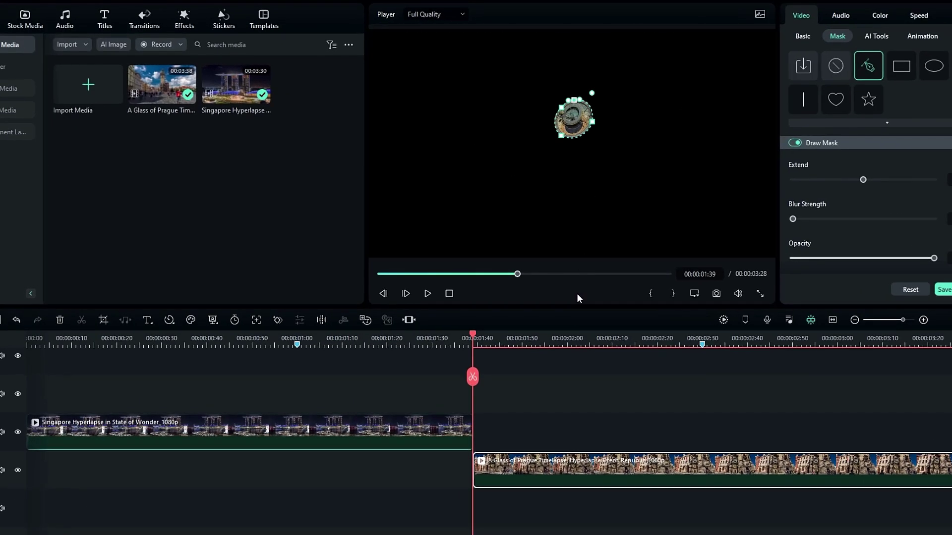
Save a PNG snapshot of the isolated clock face to the project media.
left_click(535, 91)
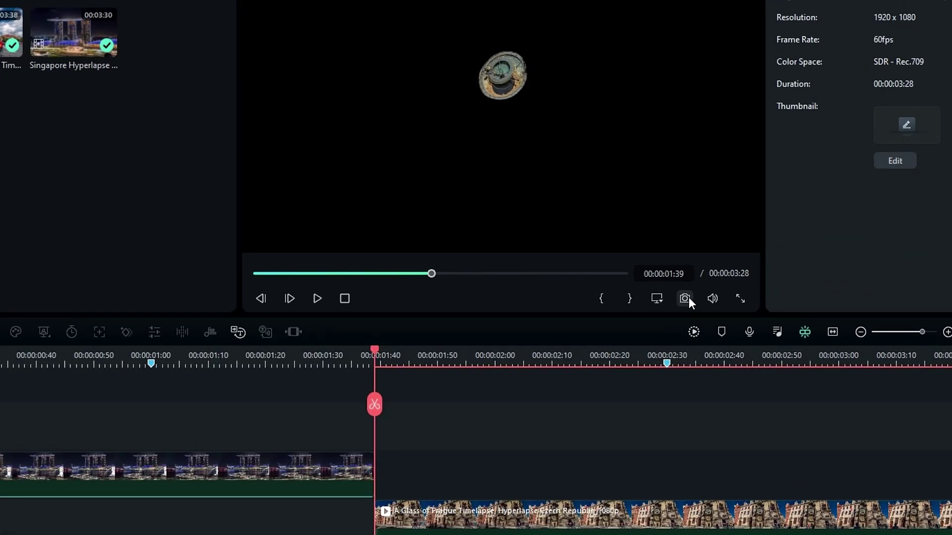
left_click(687, 298)
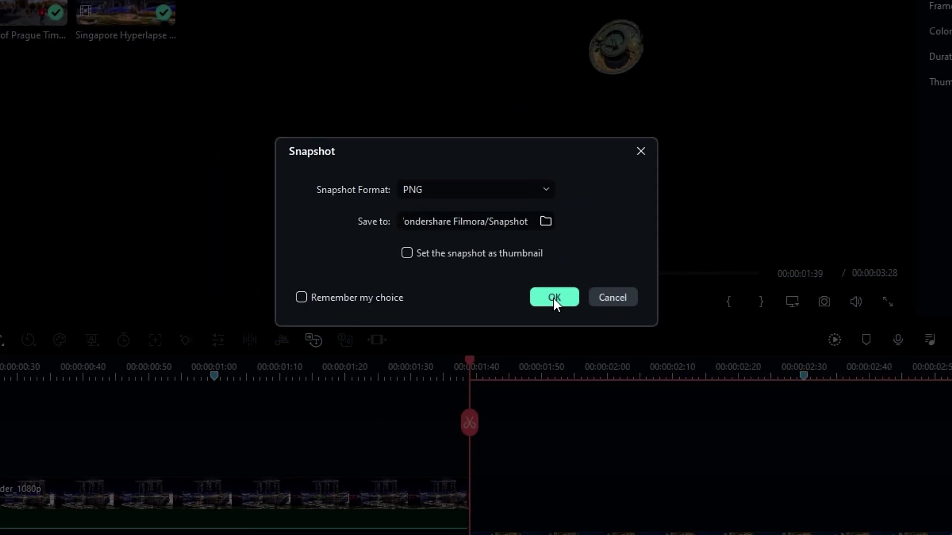
left_click(551, 298)
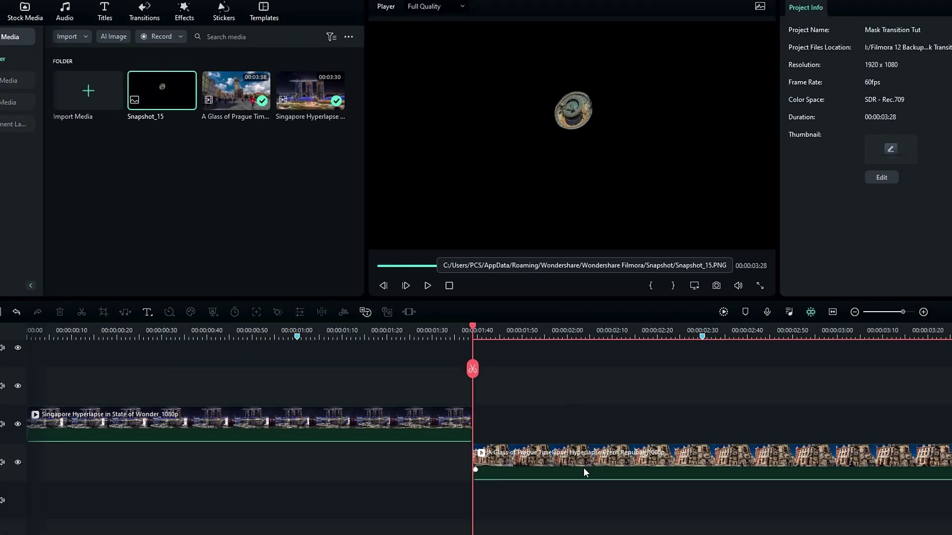
Invert the Prague clip's draw mask and slightly raise its blur strength.
left_click(584, 468)
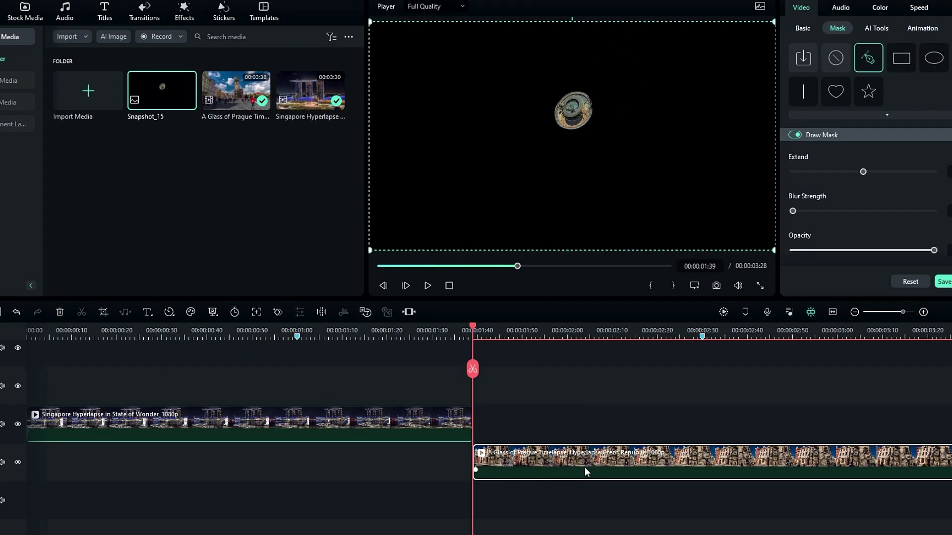
scroll(926, 222, "down", 3)
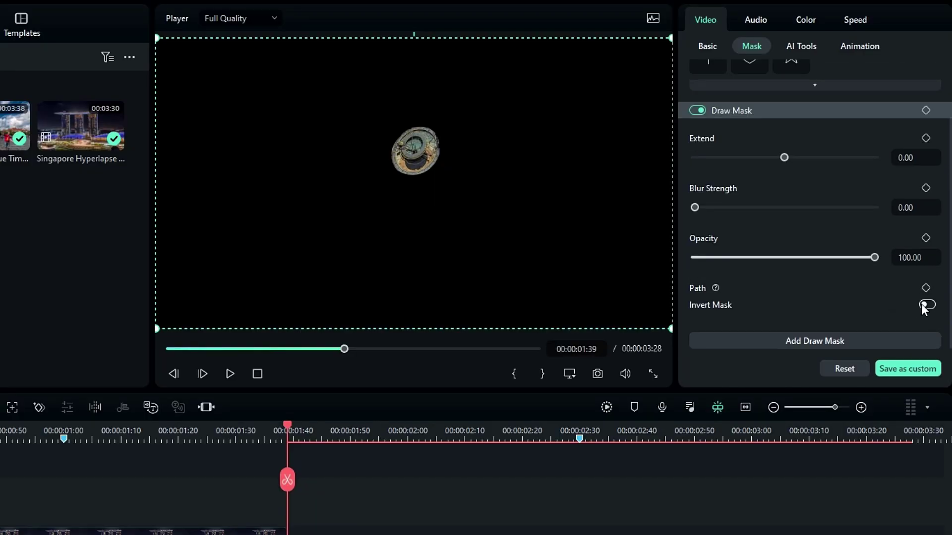
left_click(922, 305)
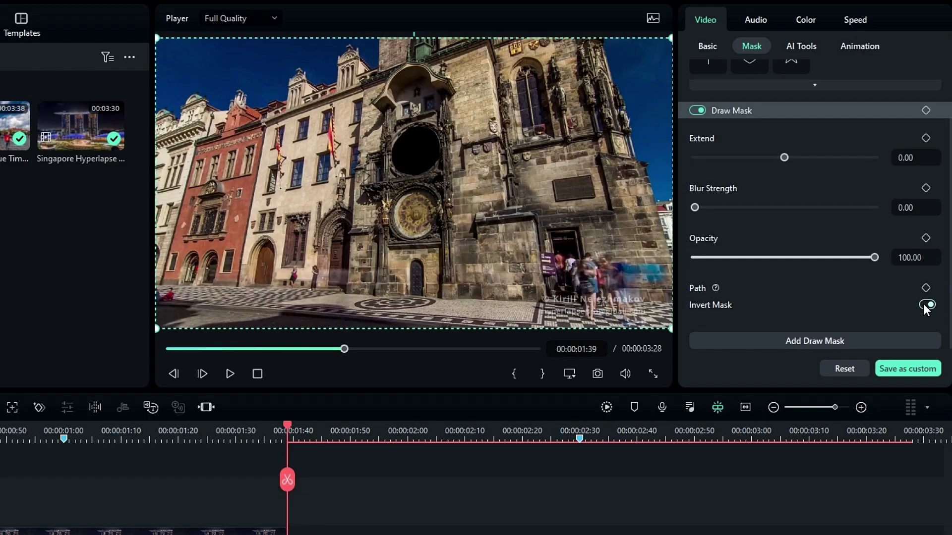
left_click(916, 207)
key("Return")
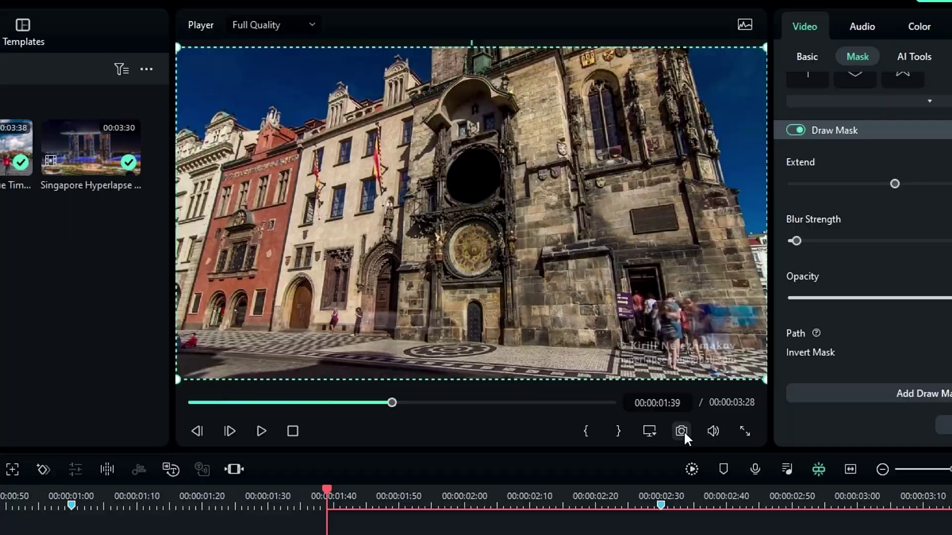
Save a snapshot of the building with the clock cut out, and remove the mask from the Prague clip.
left_click(682, 431)
left_click(556, 290)
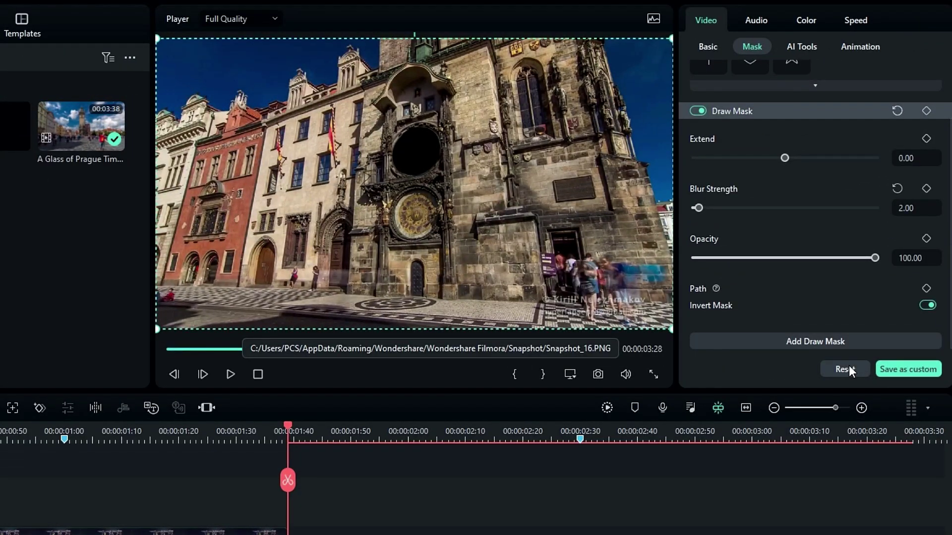
left_click(848, 366)
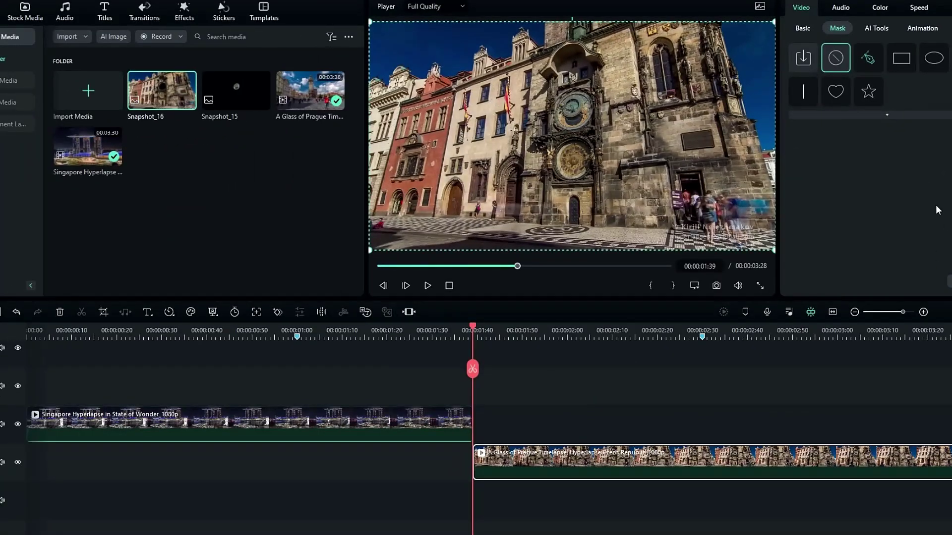
left_click(618, 404)
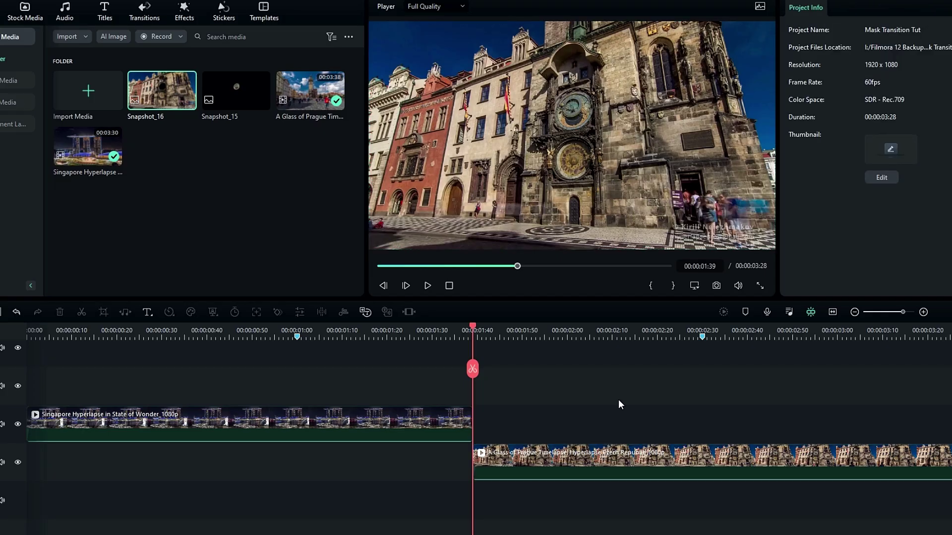
Place Snapshot_16 on track 4 above the Singapore clip, starting at the 00:00:01:00 marker.
left_click_drag(472, 326, 342, 341)
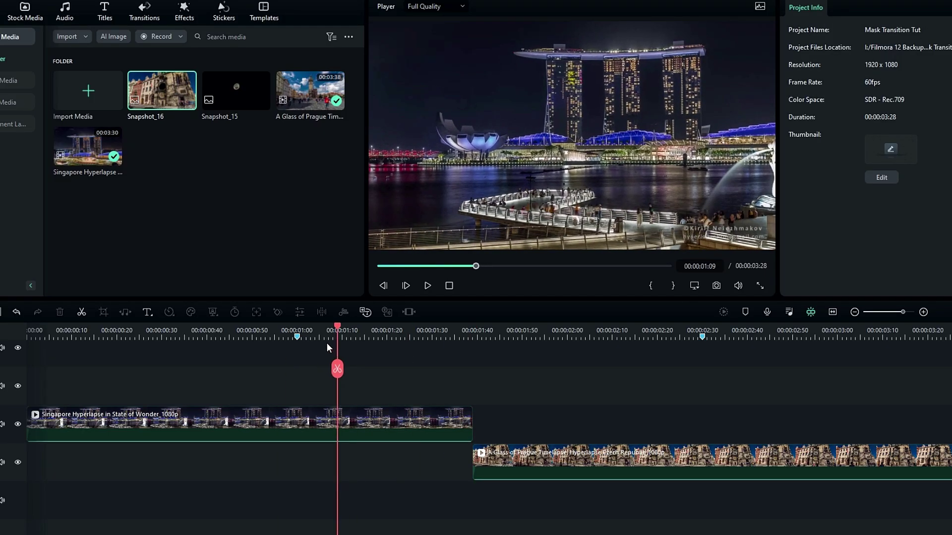
left_click(296, 335)
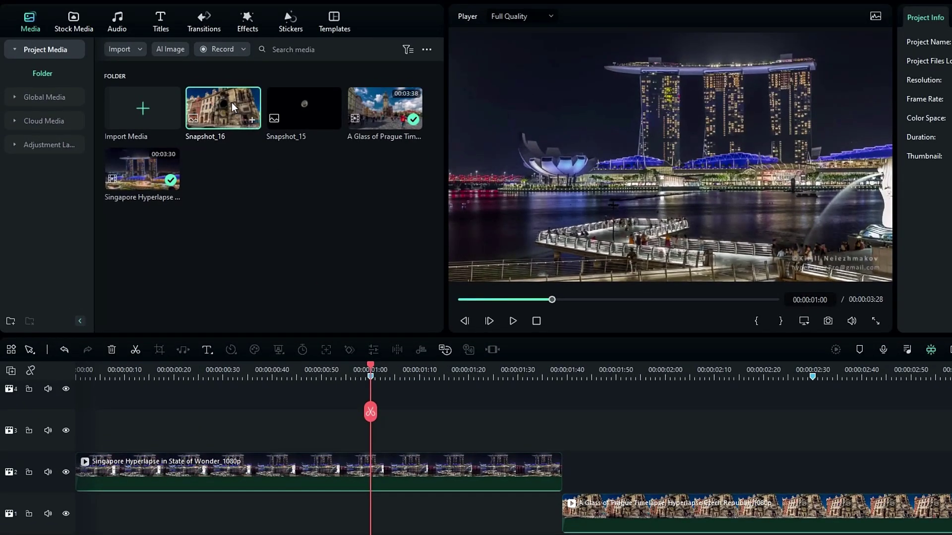
left_click_drag(215, 108, 371, 410)
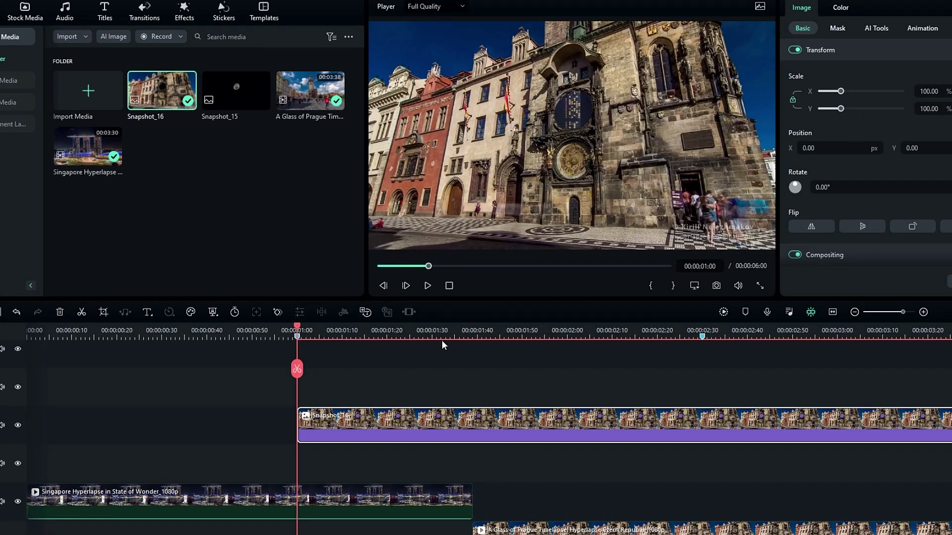
Split Snapshot_16 at the end of the Singapore clip, delete the excess part, and preview the overlay.
key("Down")
key("ctrl+b")
key("Delete")
left_click(302, 335)
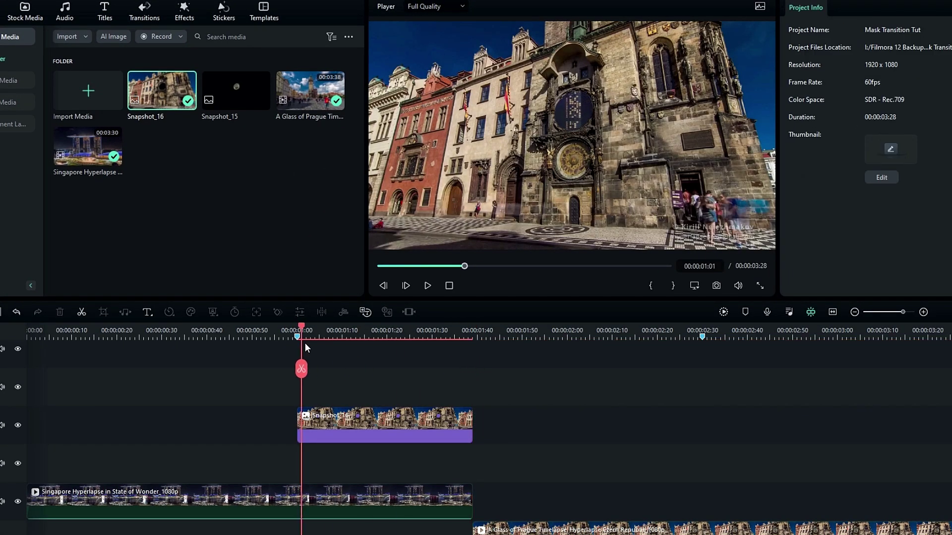
key("space")
Give Snapshot_16 a Pan & Zoom effect with the start and end frames swapped.
left_click(380, 417)
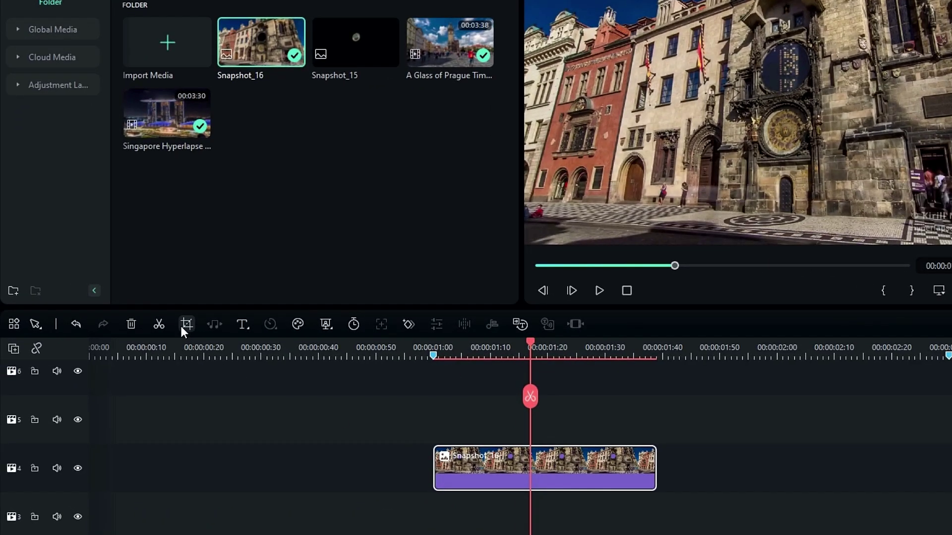
left_click(182, 326)
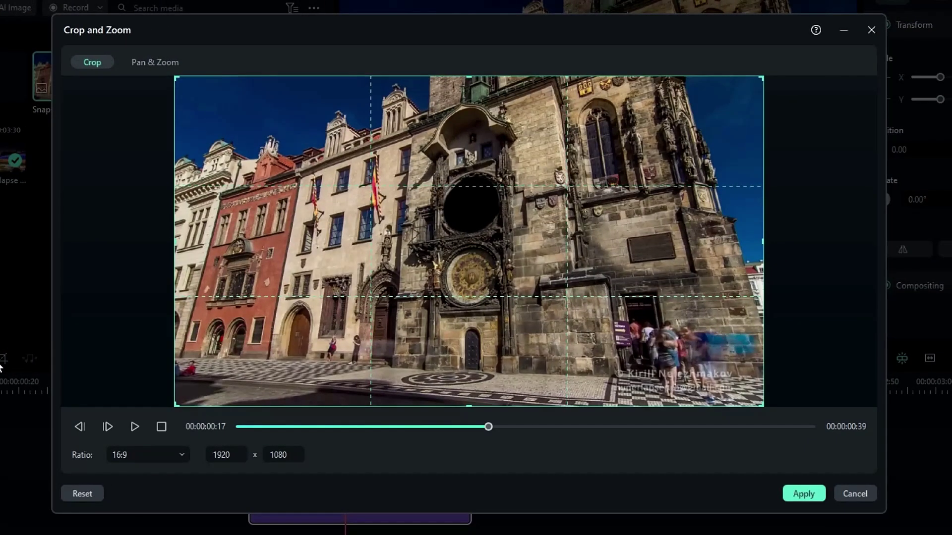
left_click(157, 66)
left_click(414, 175)
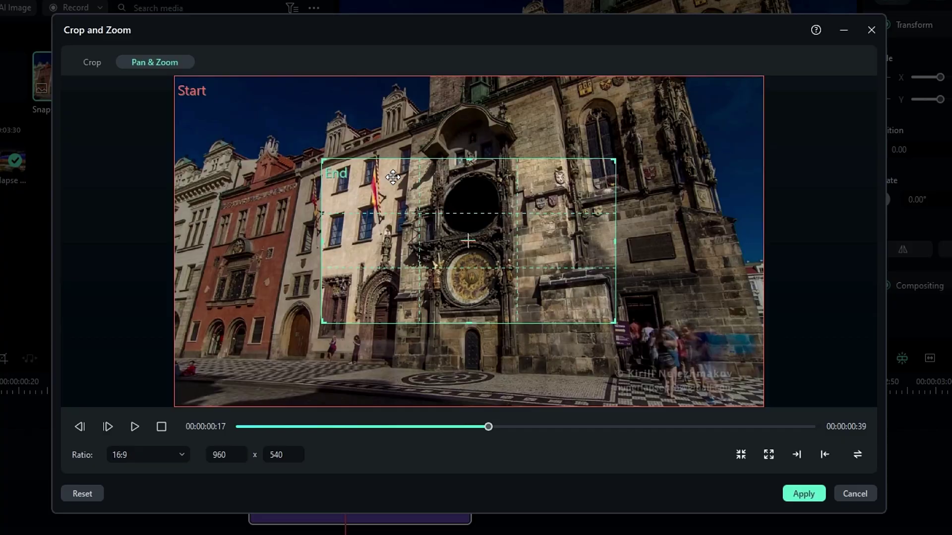
left_click(858, 455)
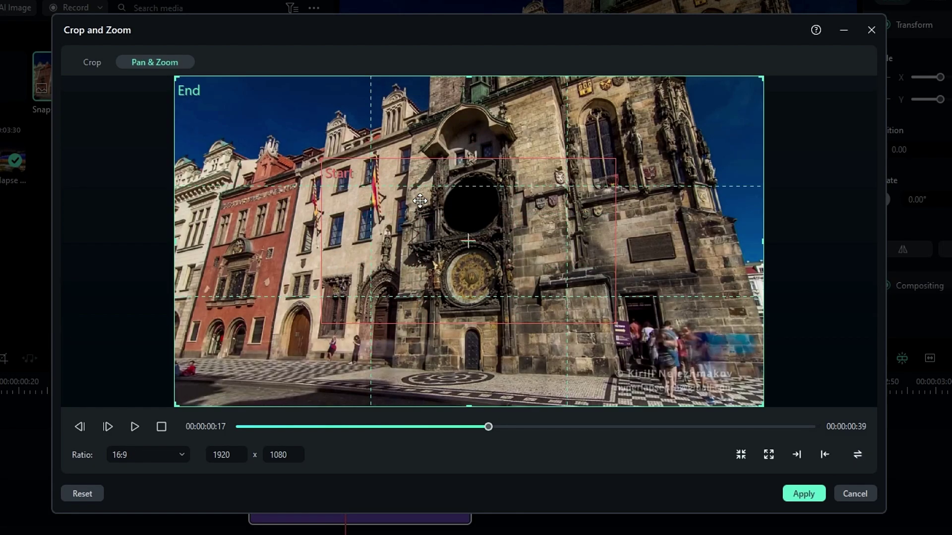
Shrink Snapshot_16's start frame to about 117 x 66 inside the black clock opening, apply it, and preview the zoom-out.
left_click(402, 203)
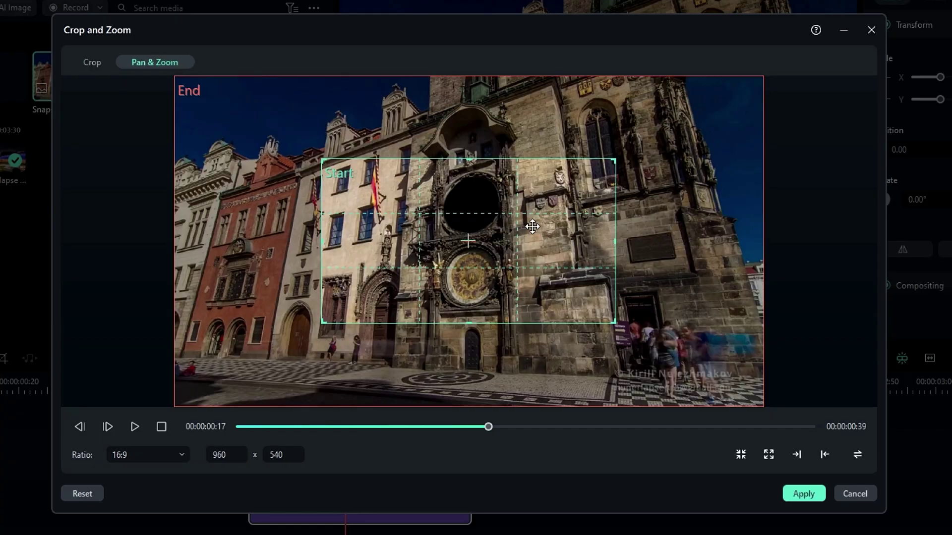
left_click_drag(606, 163, 470, 205)
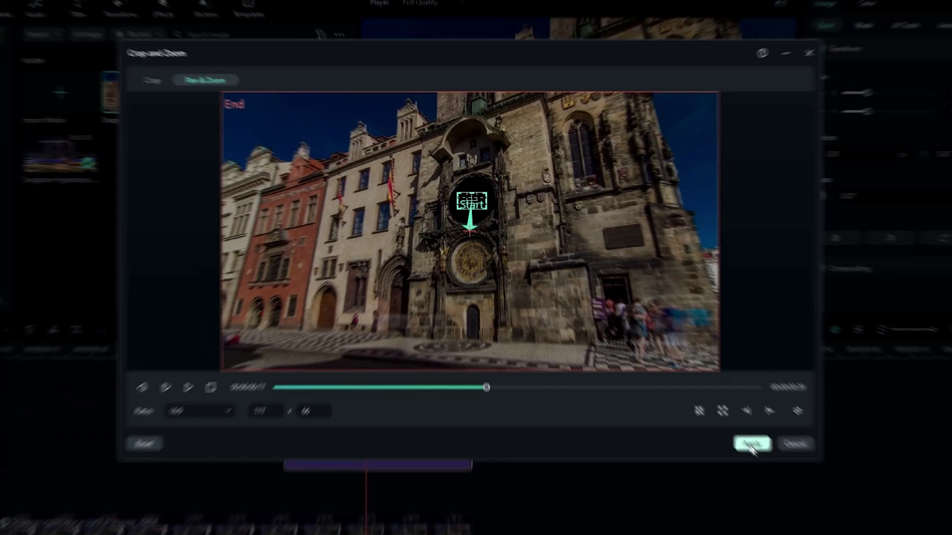
left_click(803, 494)
left_click_drag(314, 336, 402, 343)
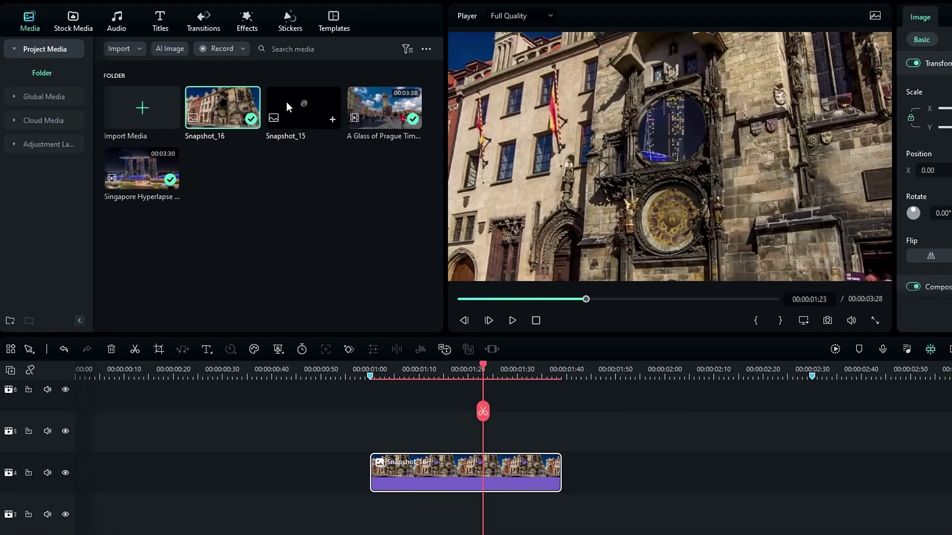
Place Snapshot_15 on track 3 under Snapshot_16 from 00:00:01:00 and cut off everything past 00:00:01:39.
left_click_drag(286, 103, 392, 513)
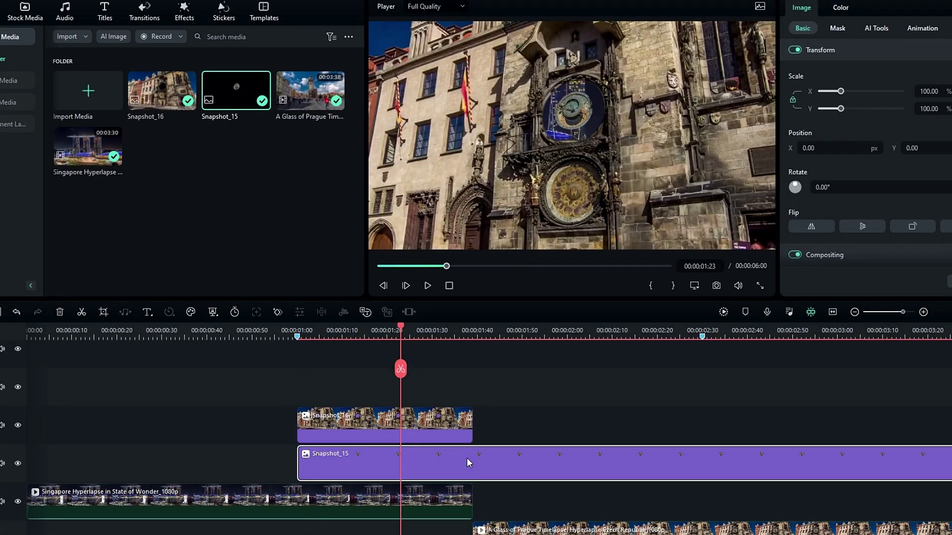
left_click(473, 372)
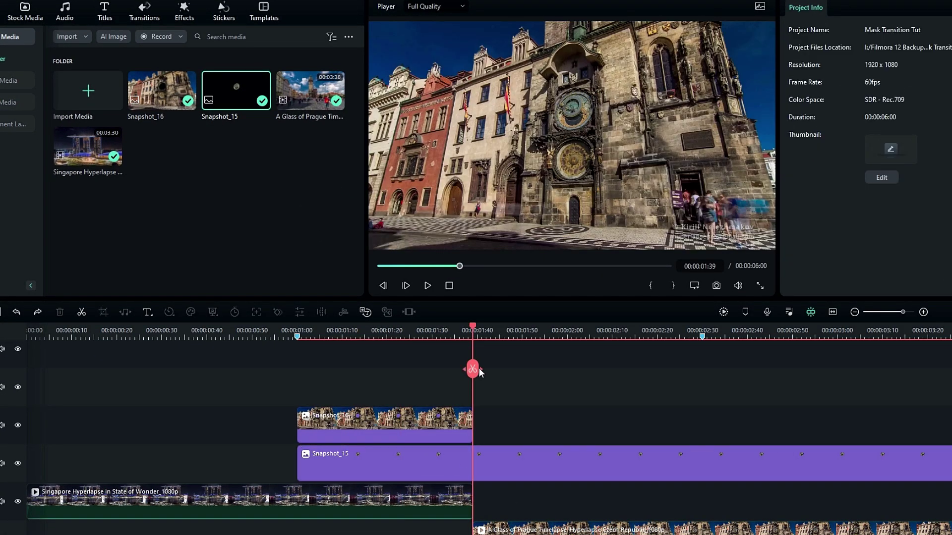
left_click(497, 476)
left_click(470, 370)
key("Delete")
Give Snapshot_15 a Pan & Zoom effect with the start and end frames swapped.
left_click(346, 331)
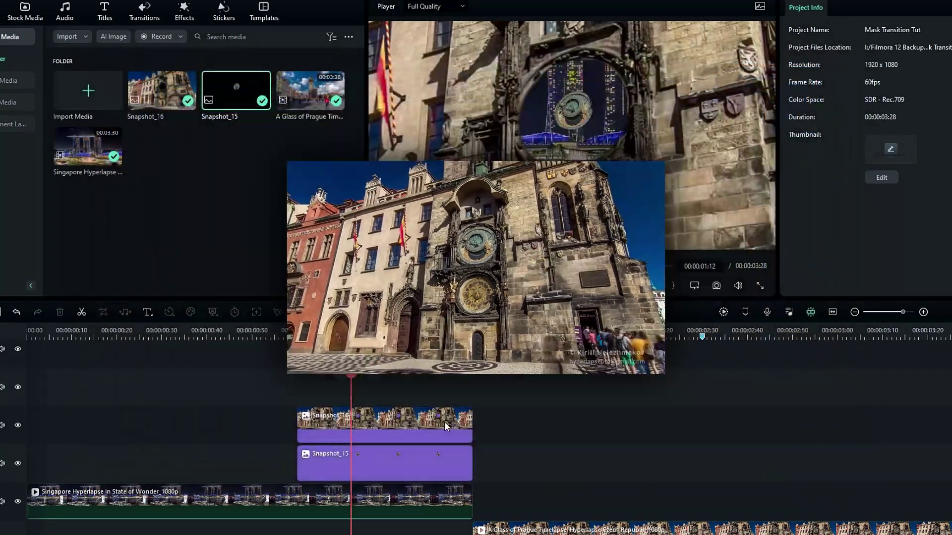
left_click(426, 456)
left_click(104, 311)
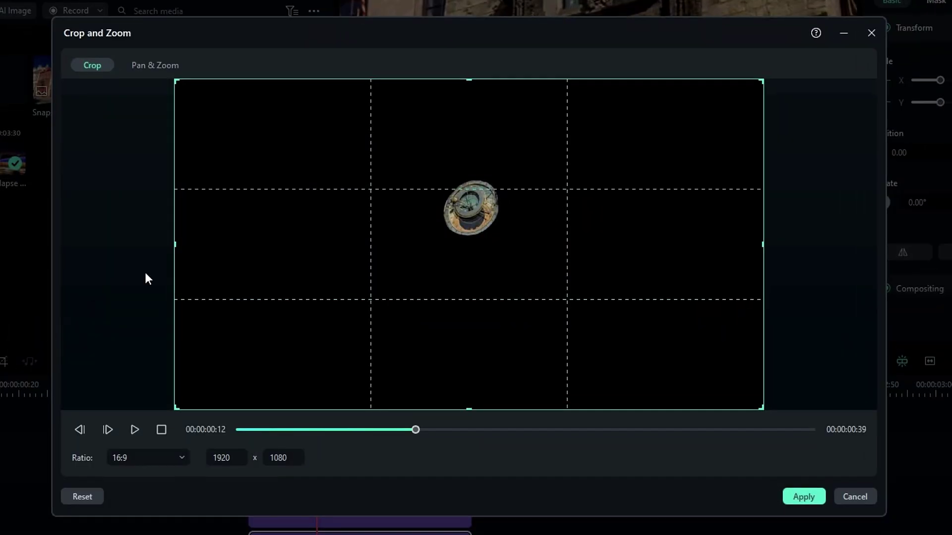
left_click(160, 65)
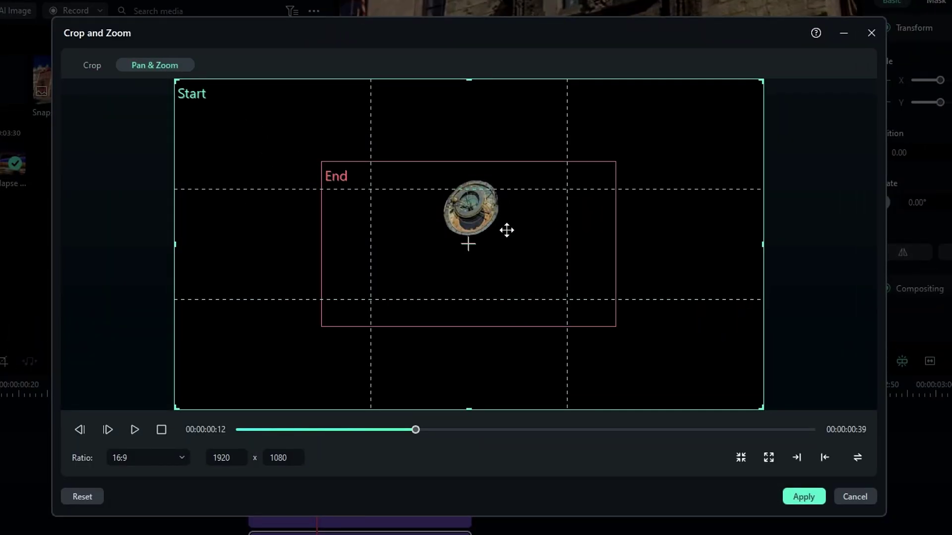
left_click(506, 230)
left_click(857, 457)
Shrink Snapshot_15's start frame on the clock face, apply the Pan & Zoom, and preview the result.
left_click(503, 243)
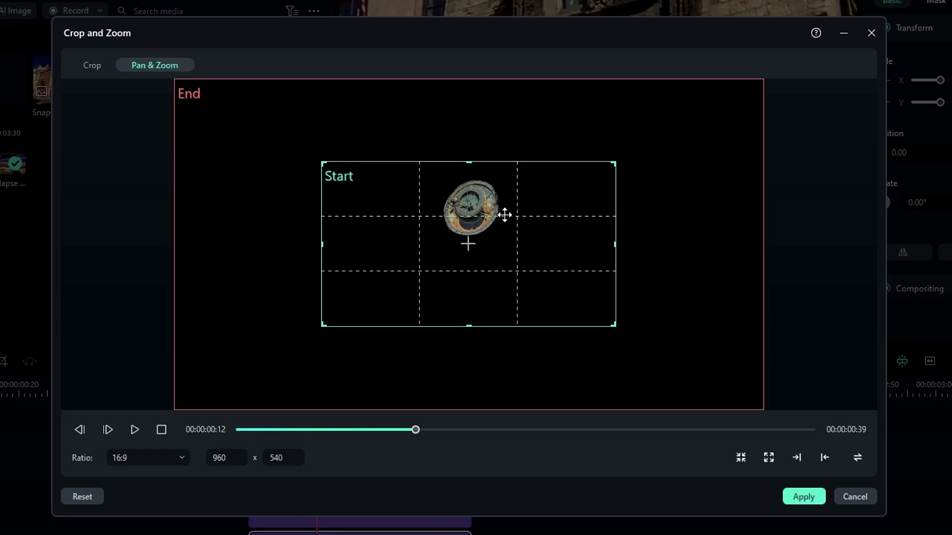
left_click(619, 157)
left_click(614, 163)
left_click_drag(614, 163, 473, 281)
left_click(804, 497)
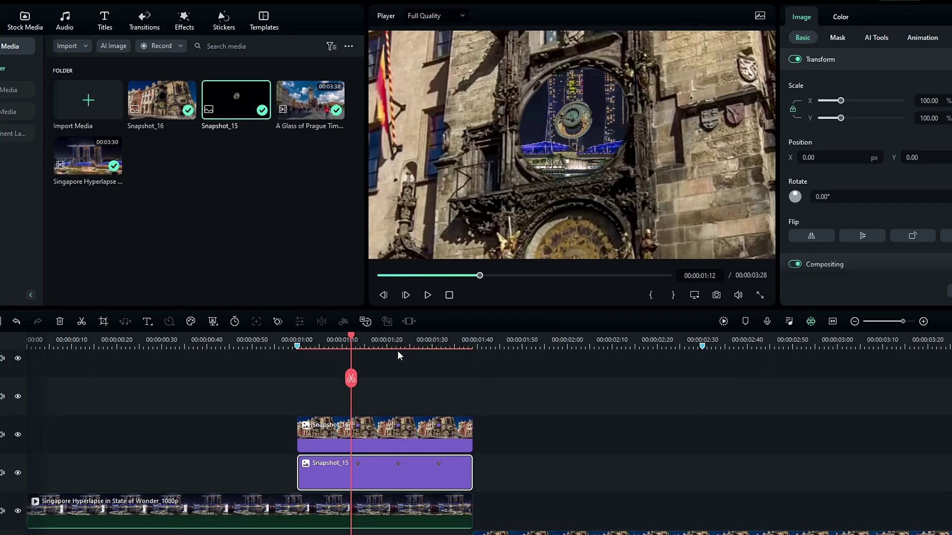
left_click_drag(353, 347, 405, 370)
Enable a drop shadow on Snapshot_16 with an angle of 157° and black as its color.
left_click(433, 429)
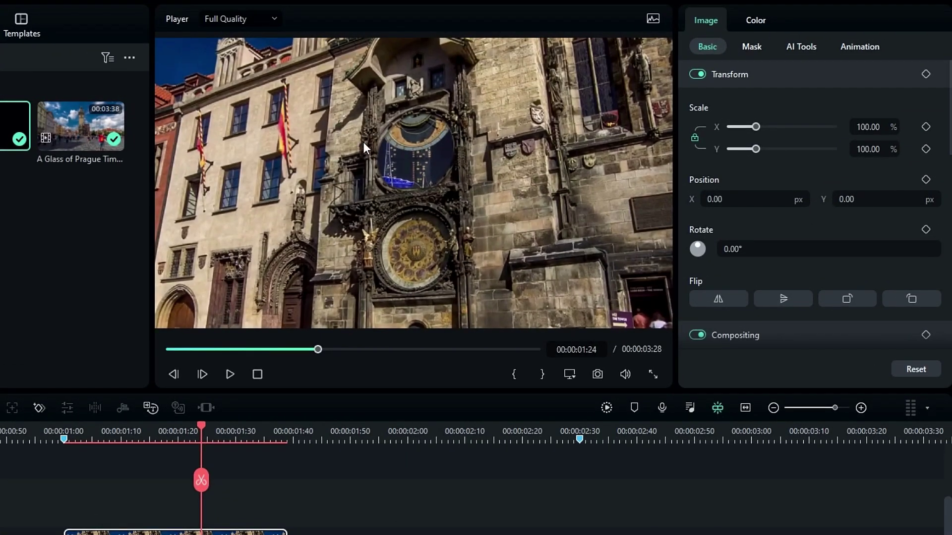
scroll(822, 220, "down", 5)
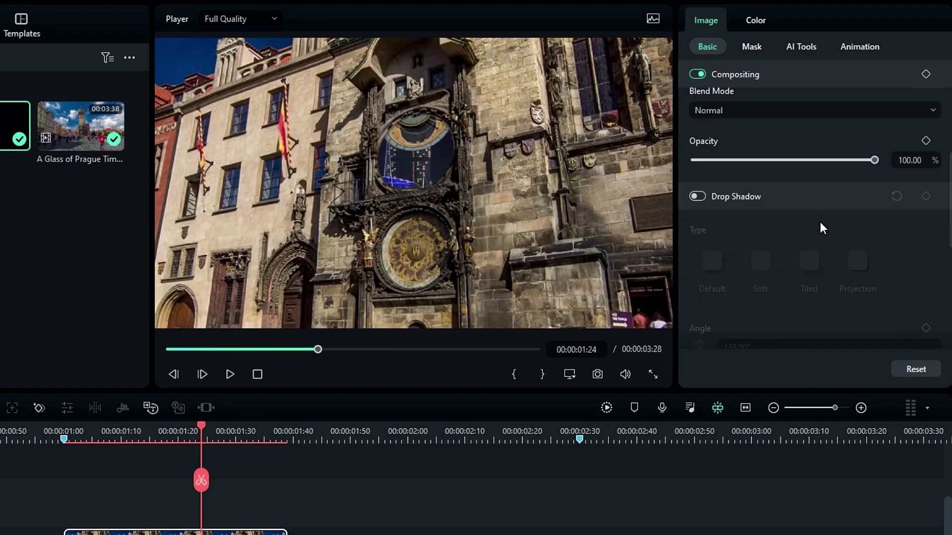
left_click(696, 197)
scroll(744, 198, "down", 3)
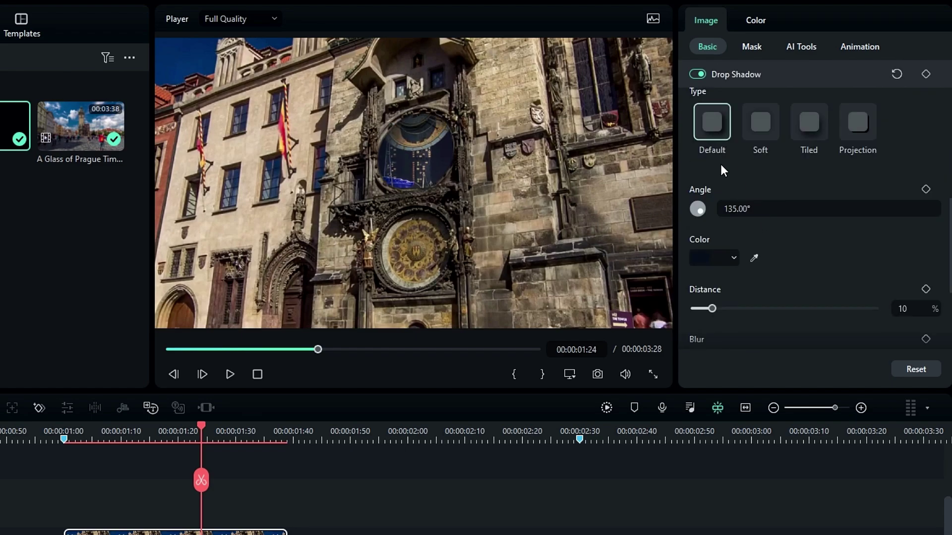
left_click_drag(782, 204, 798, 204)
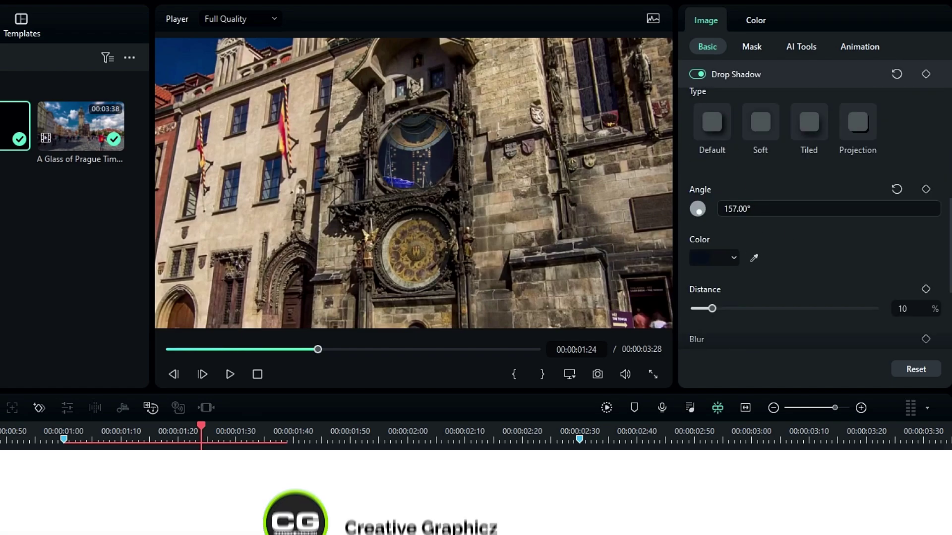
left_click(713, 257)
left_click(715, 343)
Set the drop shadow's distance to 5% and its blur to 5%.
scroll(759, 304, "down", 2)
left_click_drag(713, 239, 690, 239)
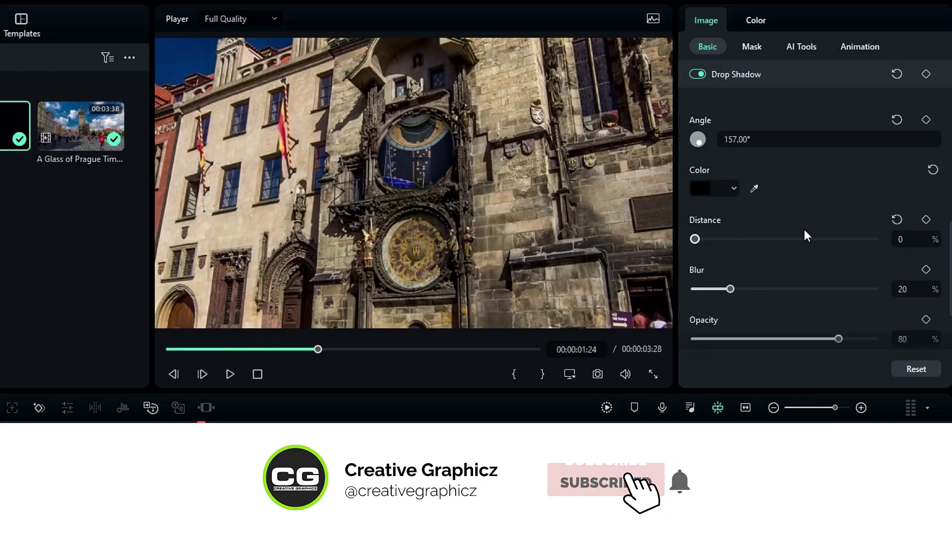
left_click(907, 239)
type("5")
key("Return")
left_click(900, 290)
type("5")
key("Return")
Set the drop shadow's opacity to 60%.
scroll(873, 334, "down", 2)
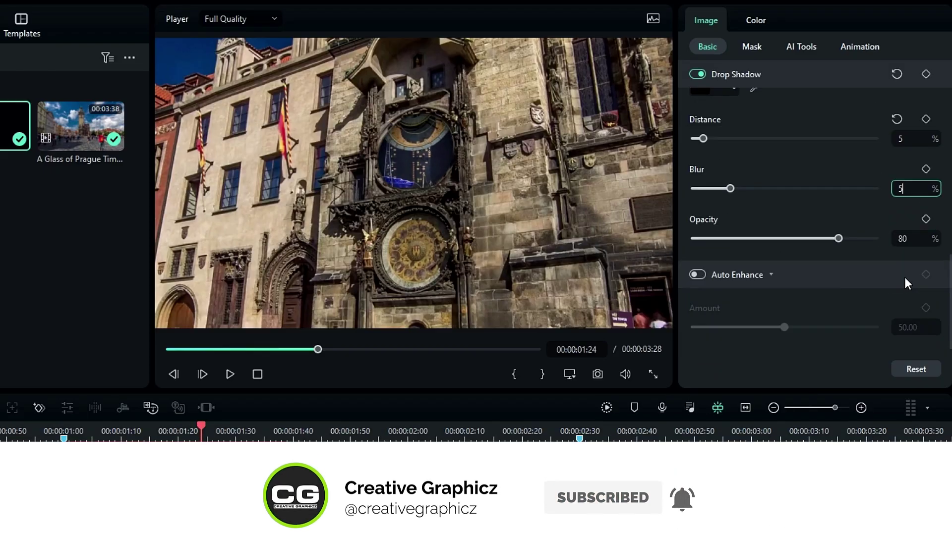
left_click(902, 238)
type("60")
key("Return")
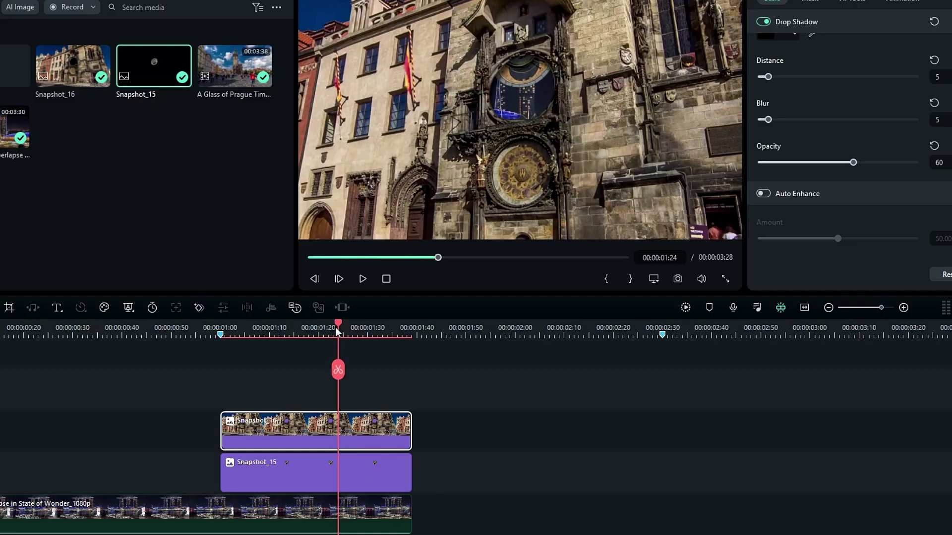
Keyframe Snapshot_16's drop shadow opacity at 60% at 00:00:01:20 and at 0% at 00:00:01:39, and preview the fade.
left_click_drag(336, 331, 319, 331)
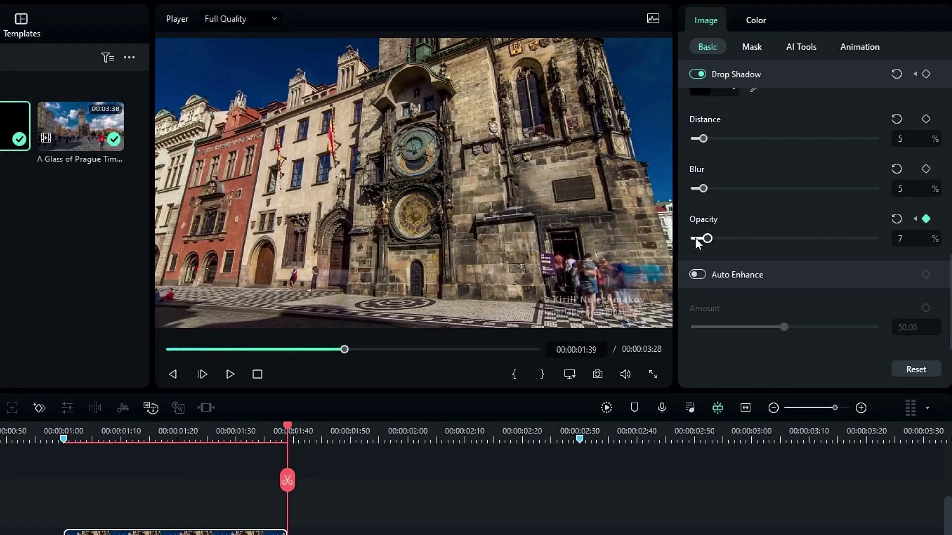
left_click_drag(695, 238, 643, 237)
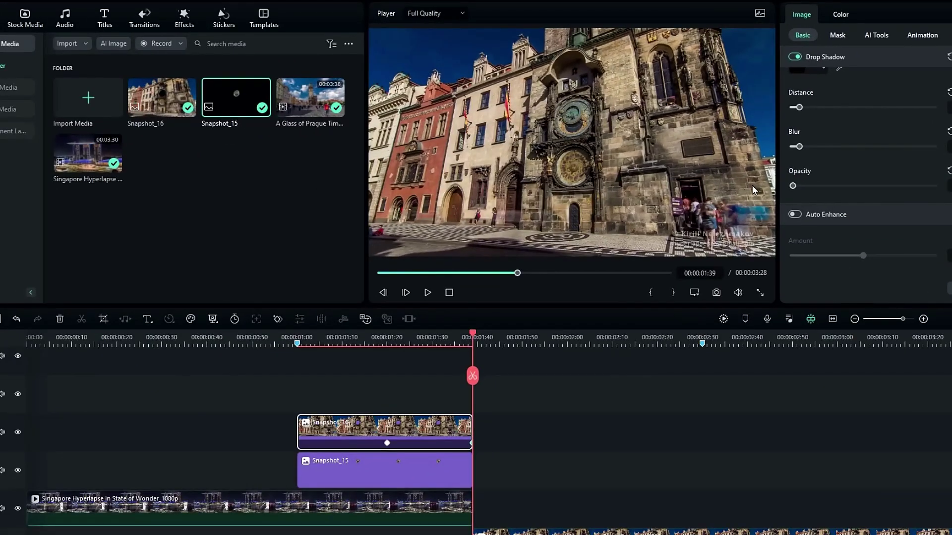
left_click_drag(472, 337, 346, 350)
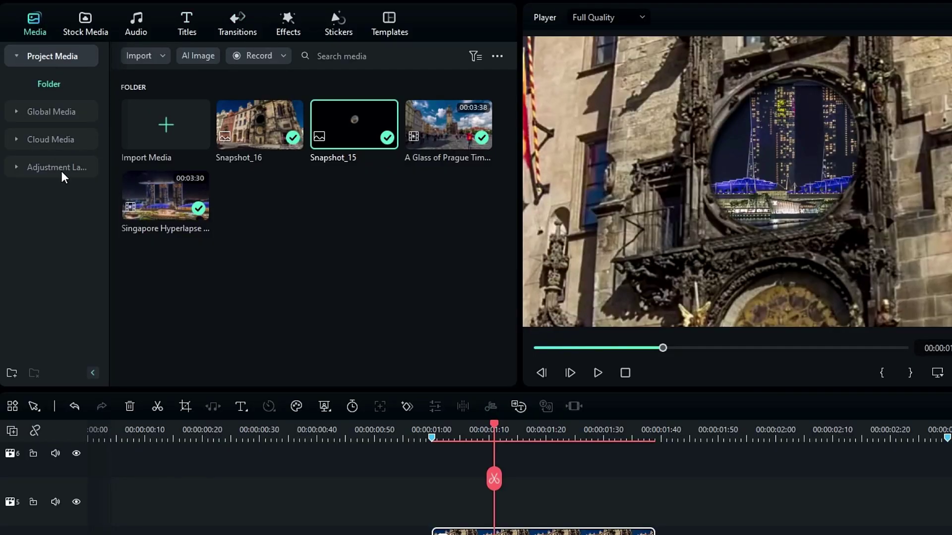
Place a preset adjustment layer above Snapshot_16 starting at 00:00:01:00 and cut off everything after 00:00:01:39.
left_click(61, 171)
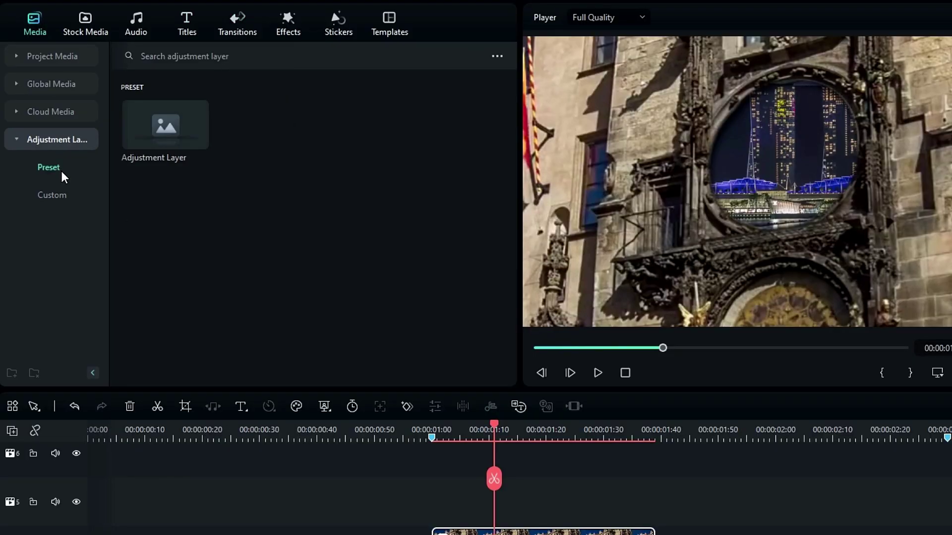
left_click_drag(151, 123, 478, 362)
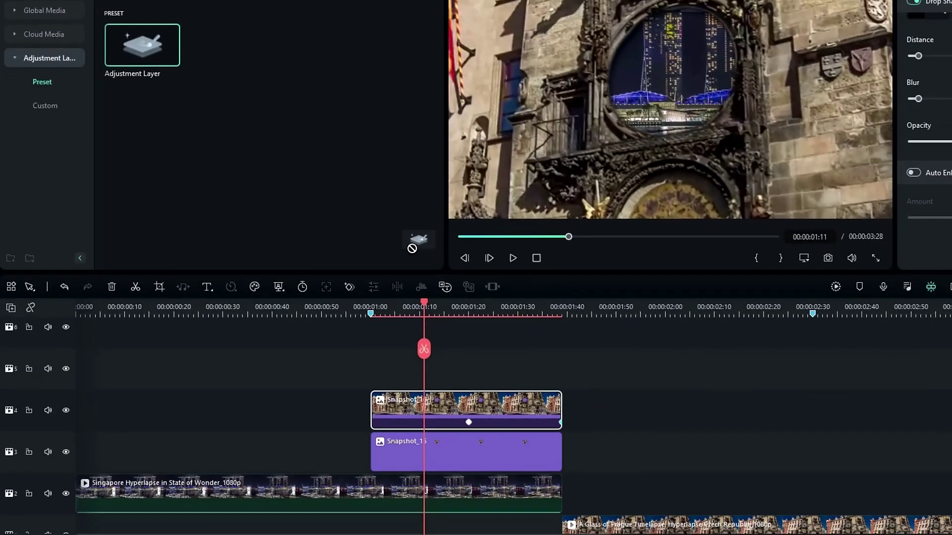
left_click_drag(412, 248, 389, 377)
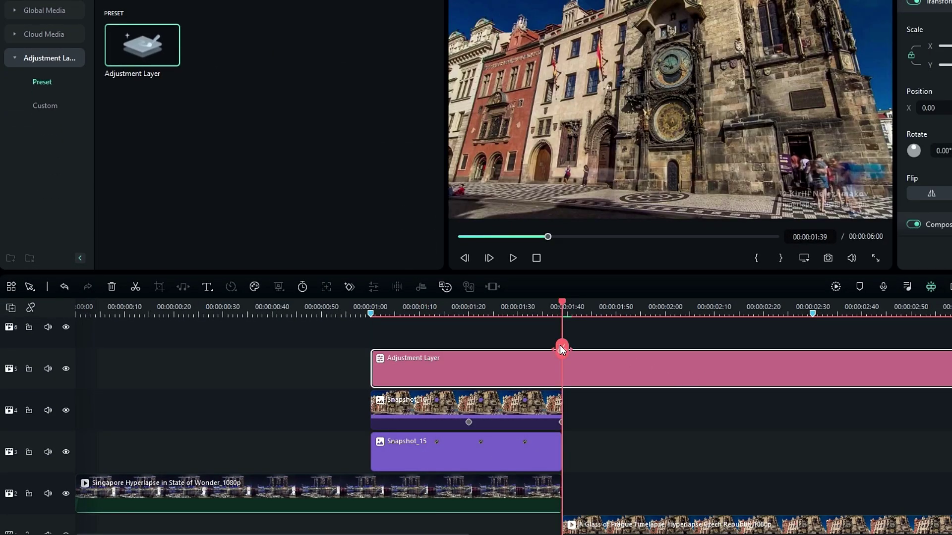
left_click(561, 346)
key("Delete")
Apply the BCC Radial Blur effect to the adjustment layer and view it at 00:00:01:14.
left_click(439, 306)
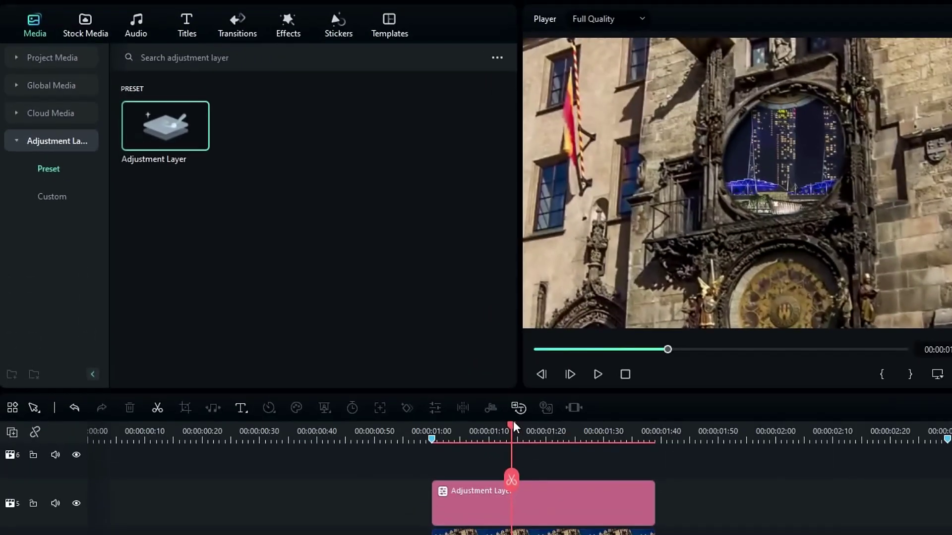
left_click(288, 42)
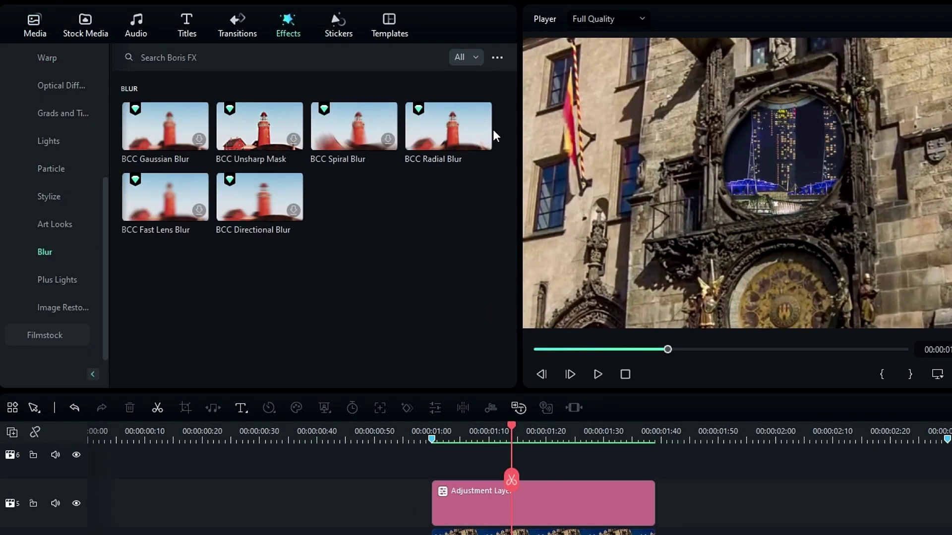
left_click_drag(434, 134, 499, 534)
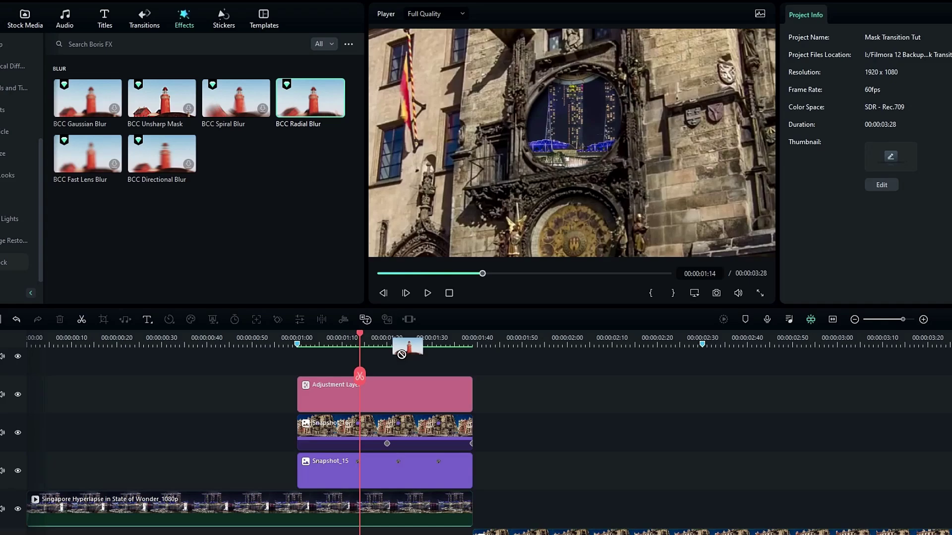
left_click_drag(350, 420, 347, 415)
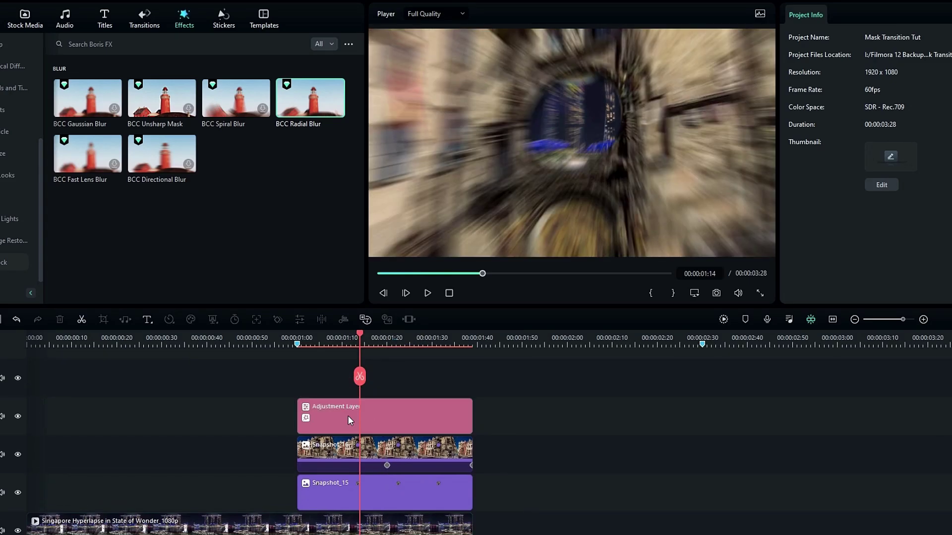
Set the Center X of the adjustment layer's BCC Radial Blur to 0.50.
left_click(401, 427)
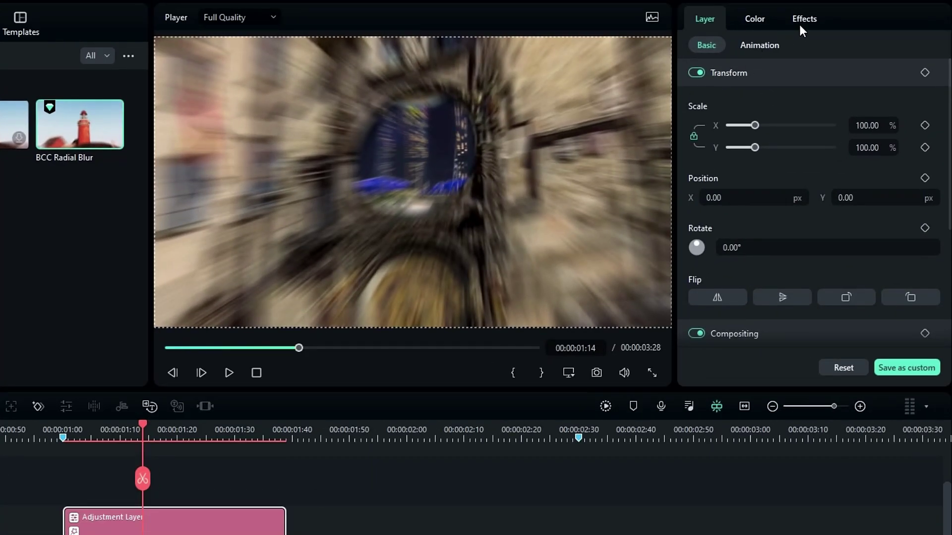
left_click(799, 25)
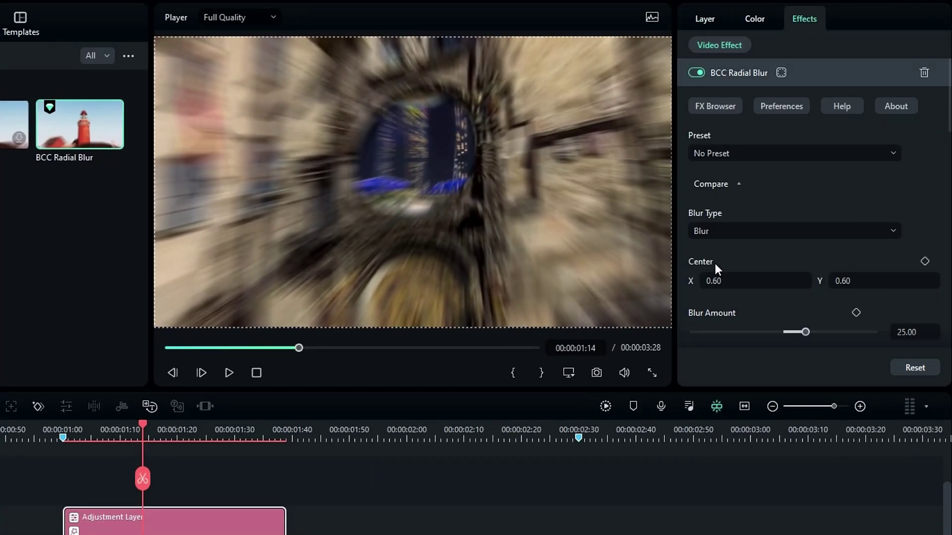
double_click(715, 283)
type("50")
key("Return")
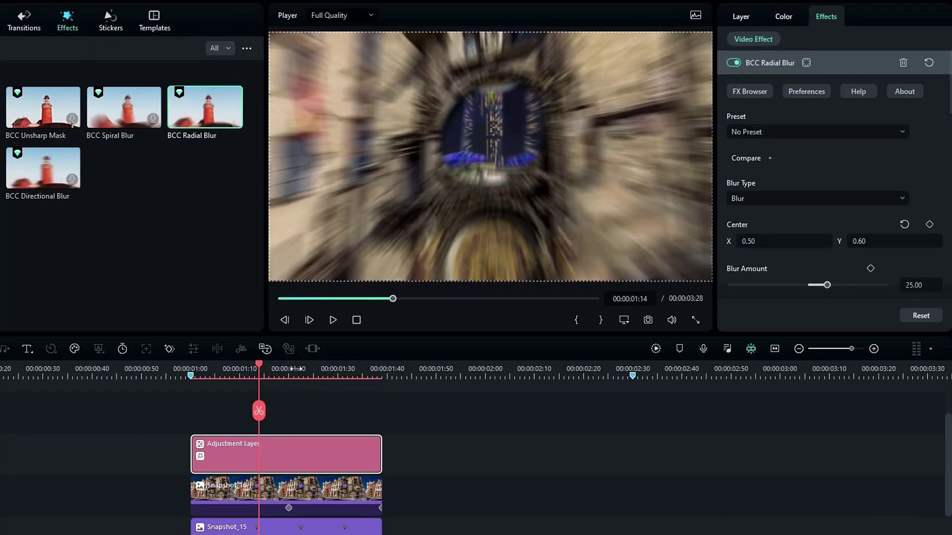
Set the radial blur's Blur Amount to 0 at 00:00:01:00 and add a keyframe there.
key("Up")
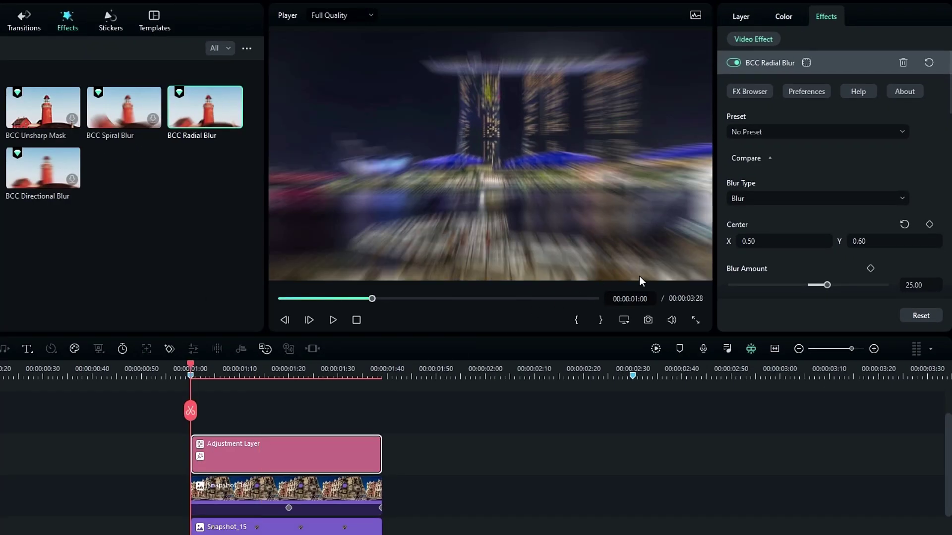
left_click(920, 280)
type("0")
key("Return")
left_click(881, 269)
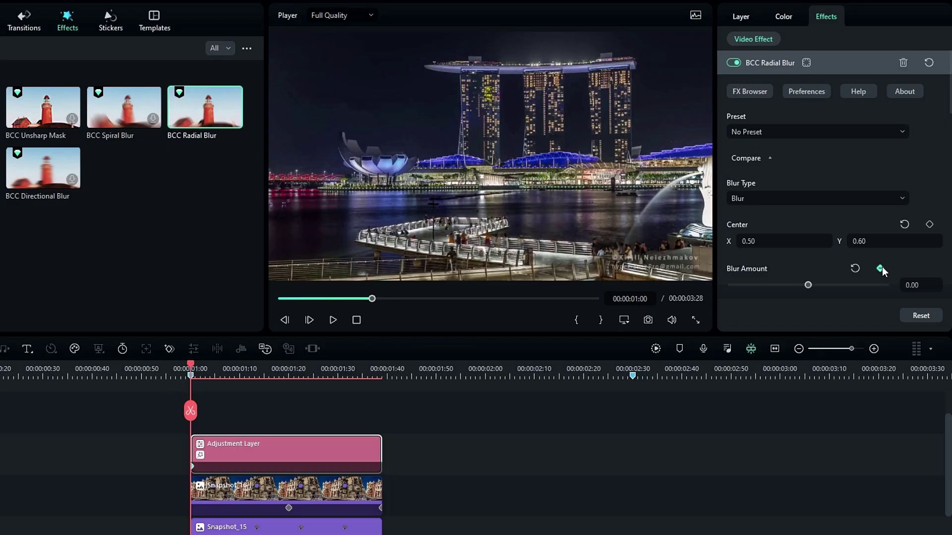
Keyframe the Blur Amount at its default 25 at 00:00:01:20 and at 0 at 00:00:01:39, and preview the blur.
left_click(288, 373)
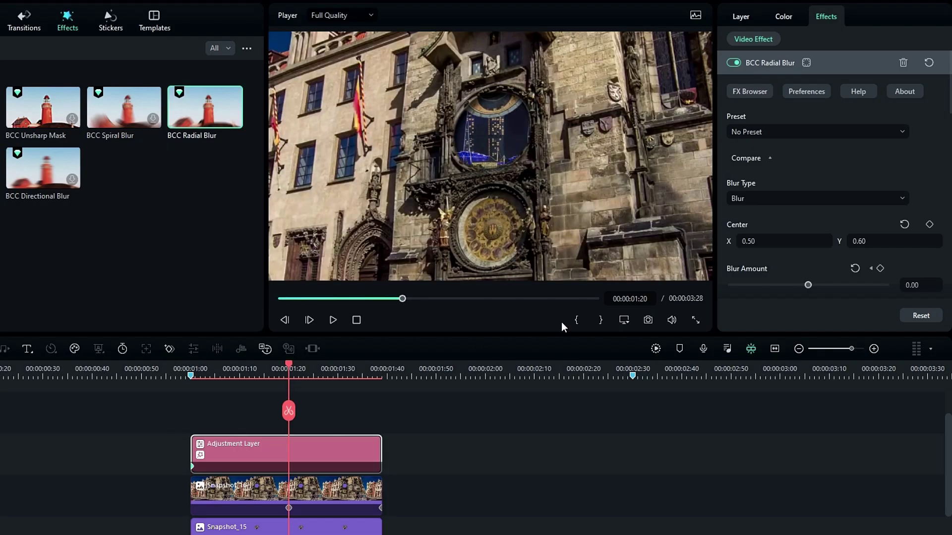
left_click(855, 269)
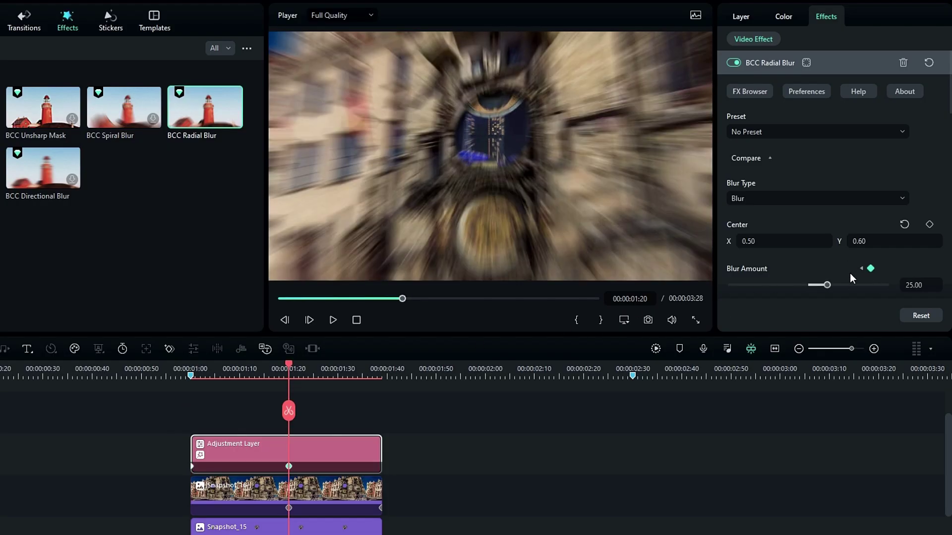
left_click(376, 409)
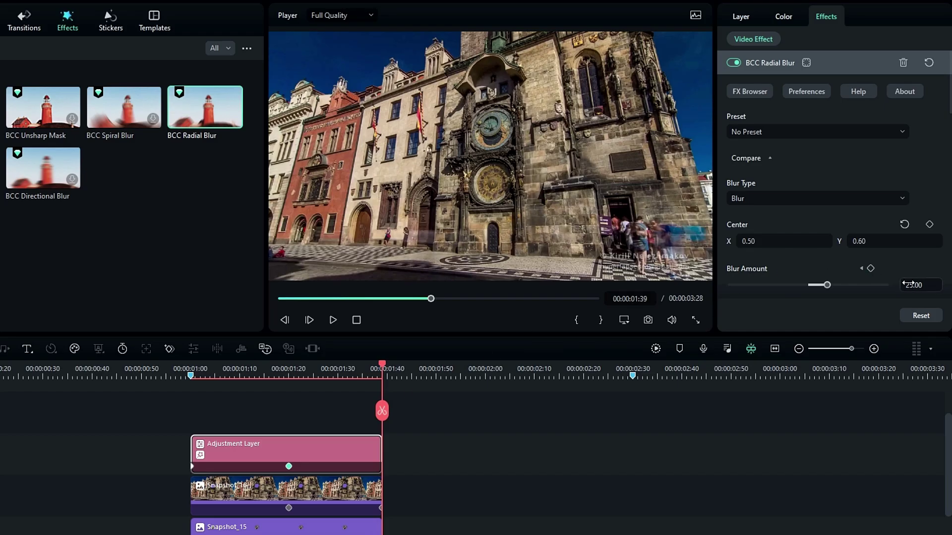
key("Return")
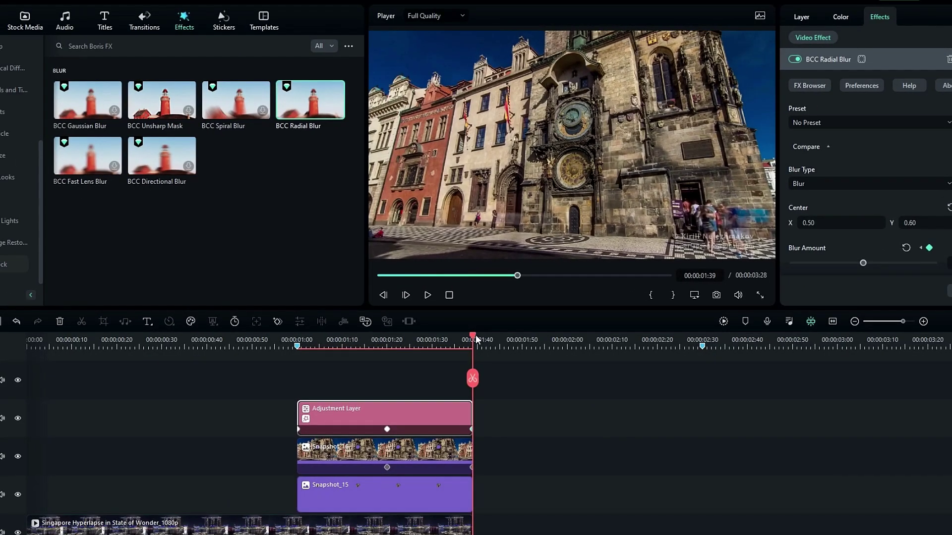
left_click_drag(476, 339, 451, 356)
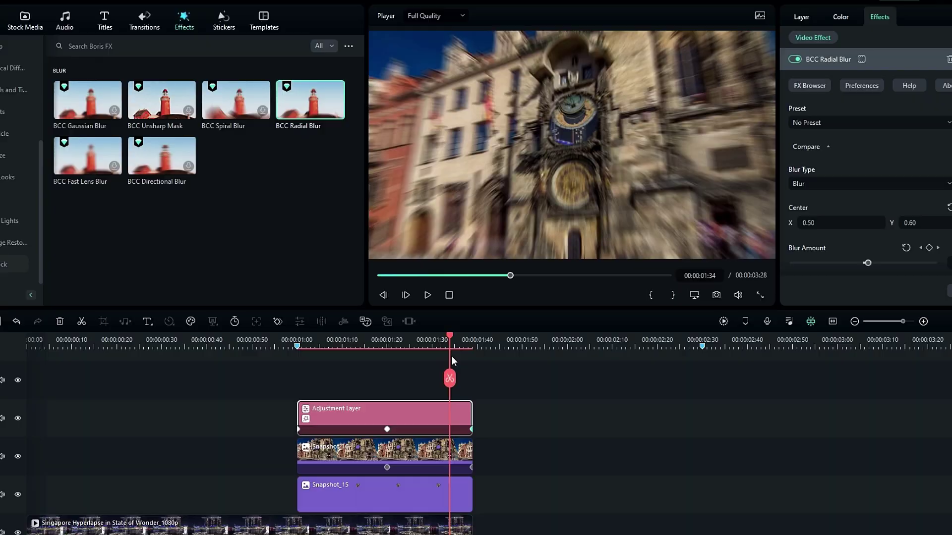